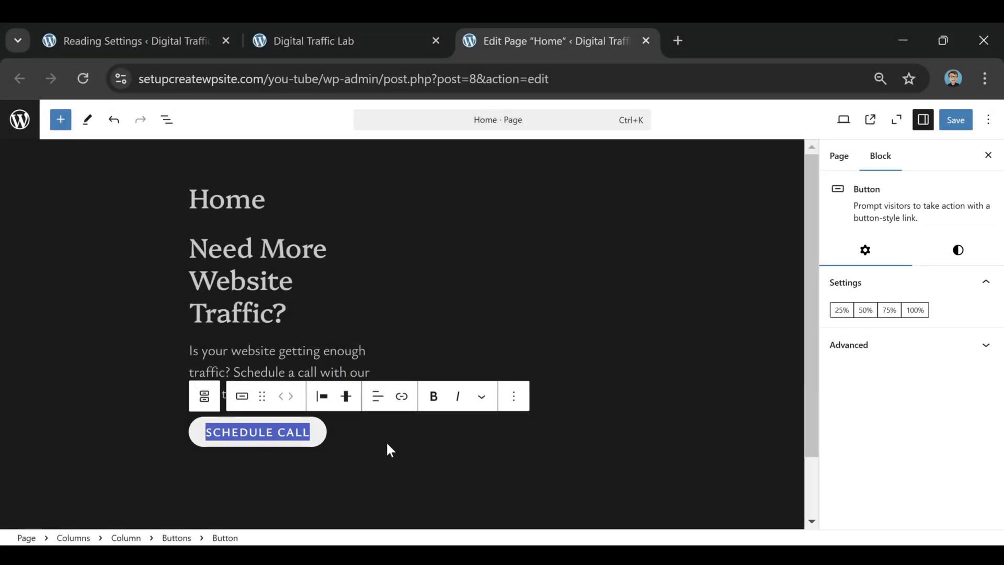
- Try adding a link to the Schedule Call button, then dismiss it without a link
left_click(407, 407)
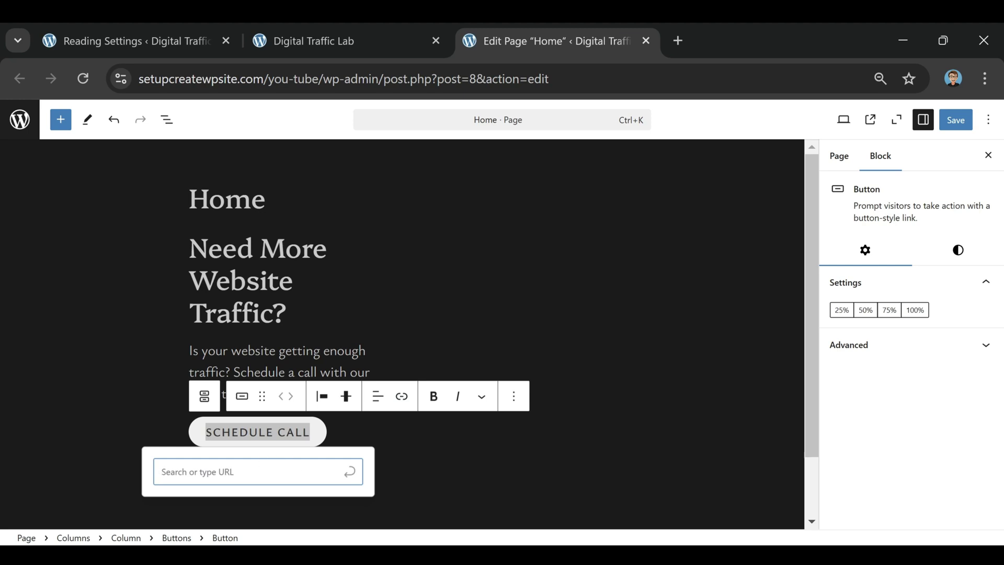
left_click(350, 472)
key("Return")
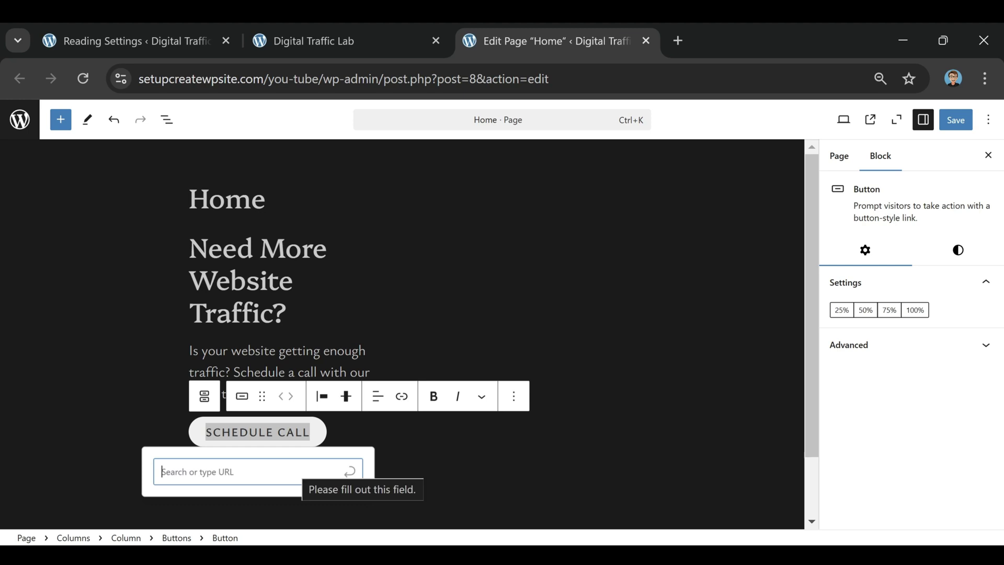
key("Escape")
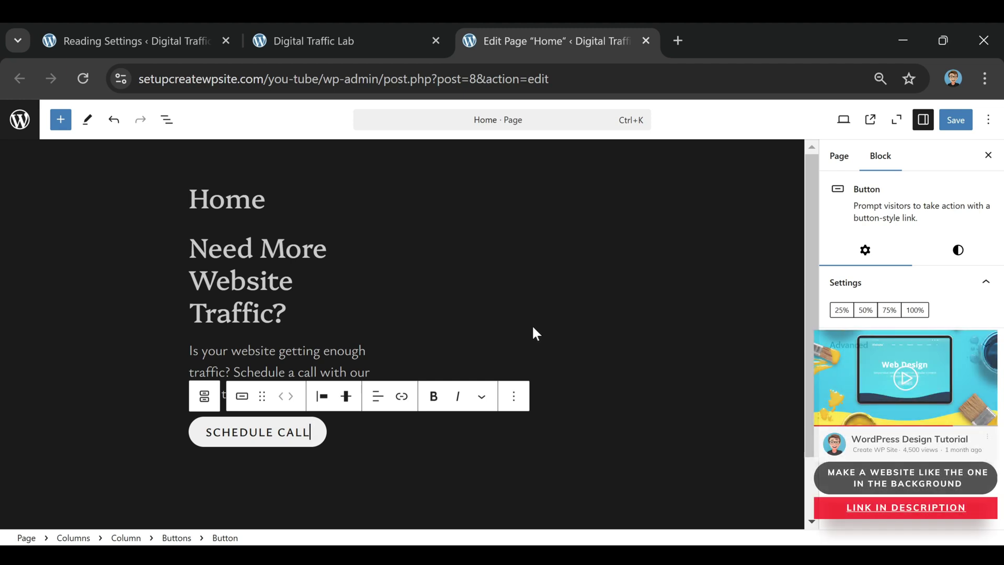
- Insert an Image block into the empty right column and start uploading an image from the computer
left_click(508, 316)
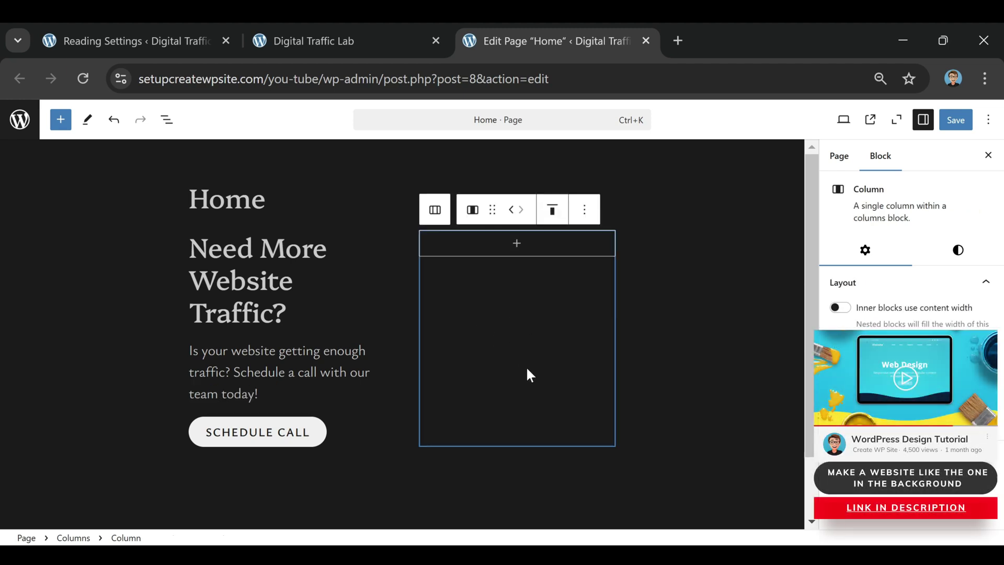
left_click(517, 244)
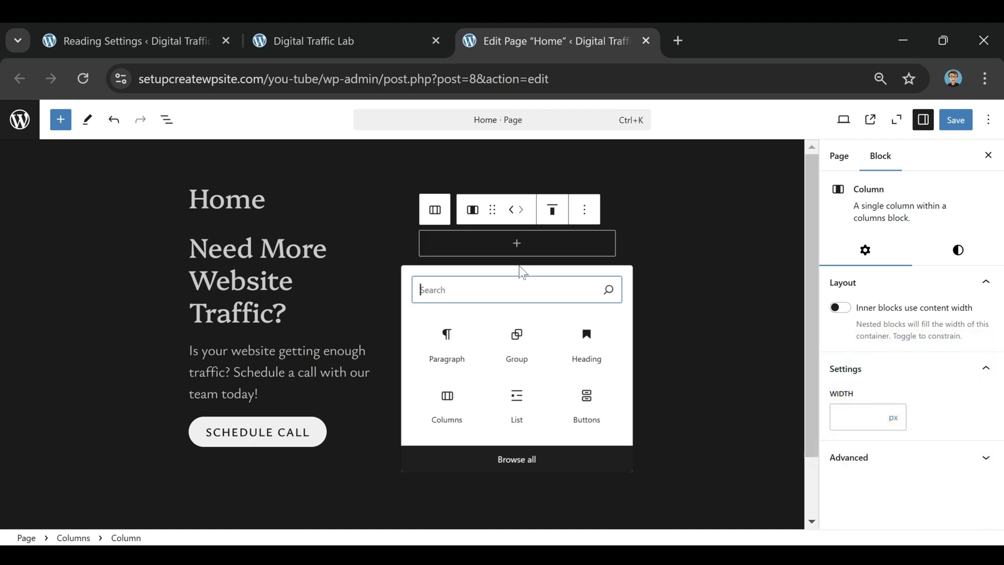
type("IMAGE")
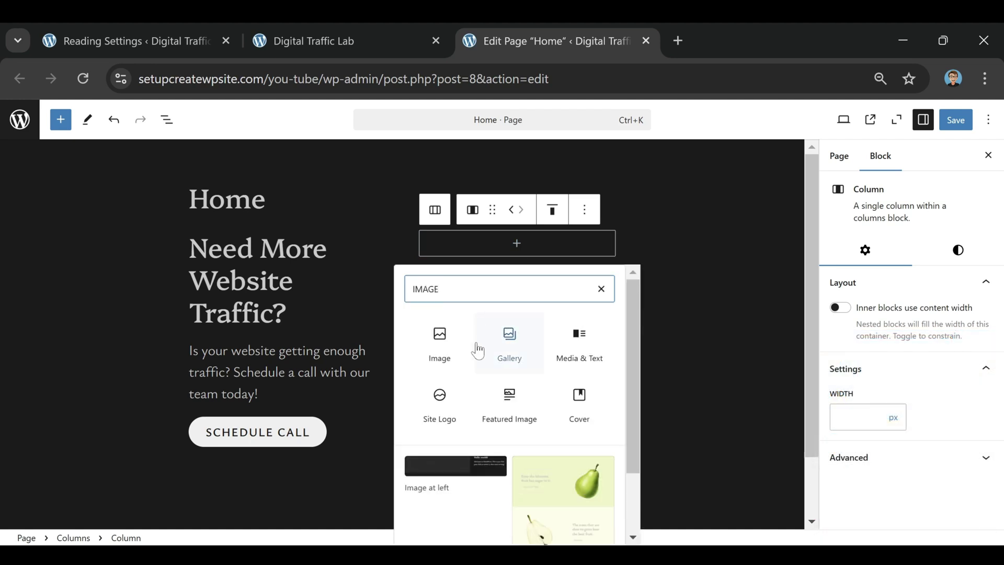
left_click(440, 349)
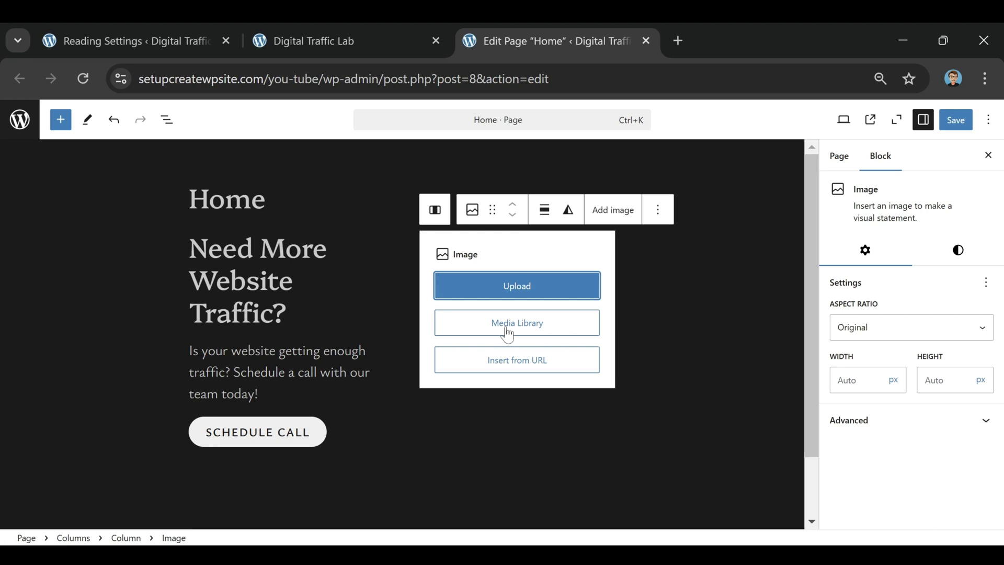
left_click(516, 285)
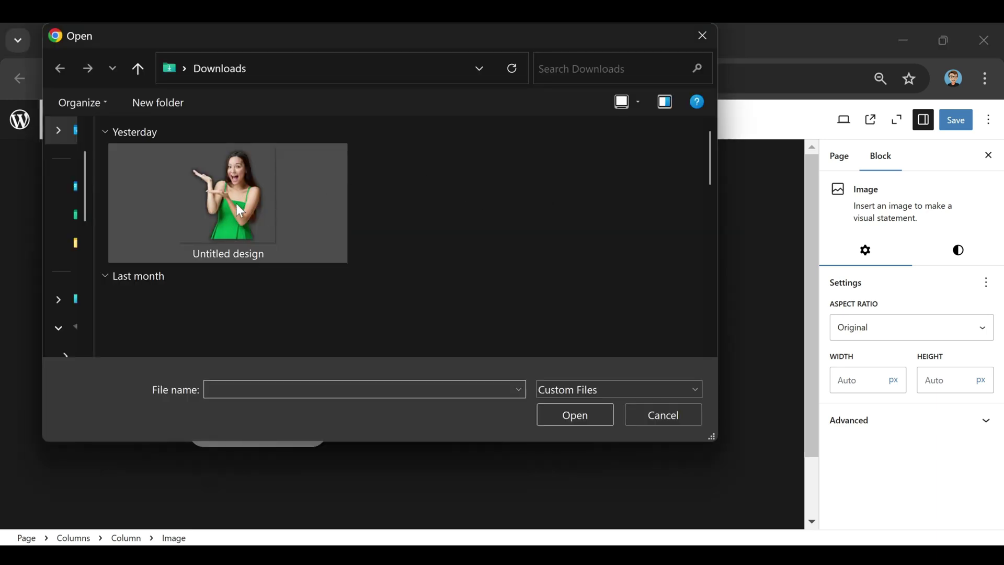
- Upload the 'Untitled design' cutout image into the right-column Image block
left_click_drag(240, 211, 533, 367)
left_click(575, 415)
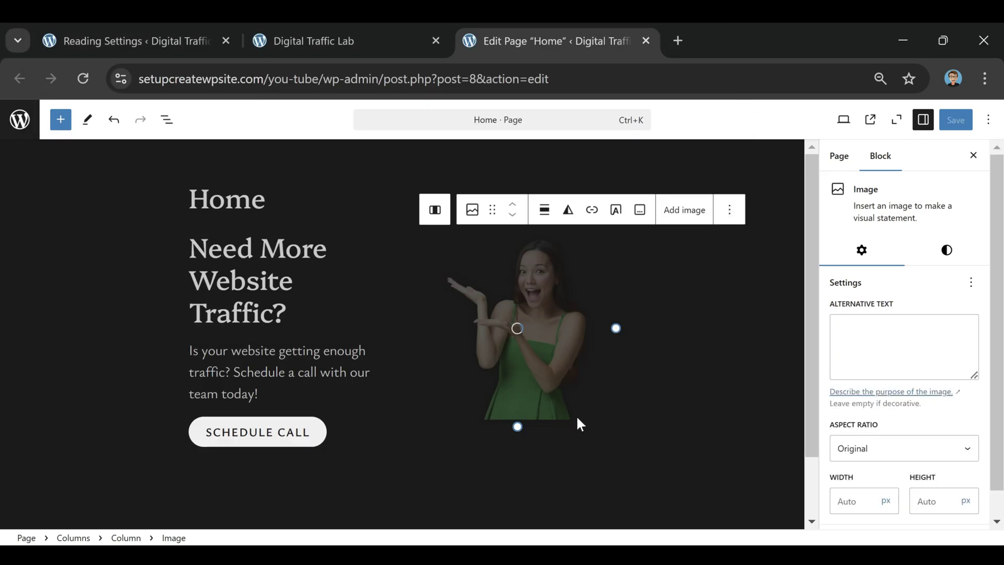
left_click(660, 465)
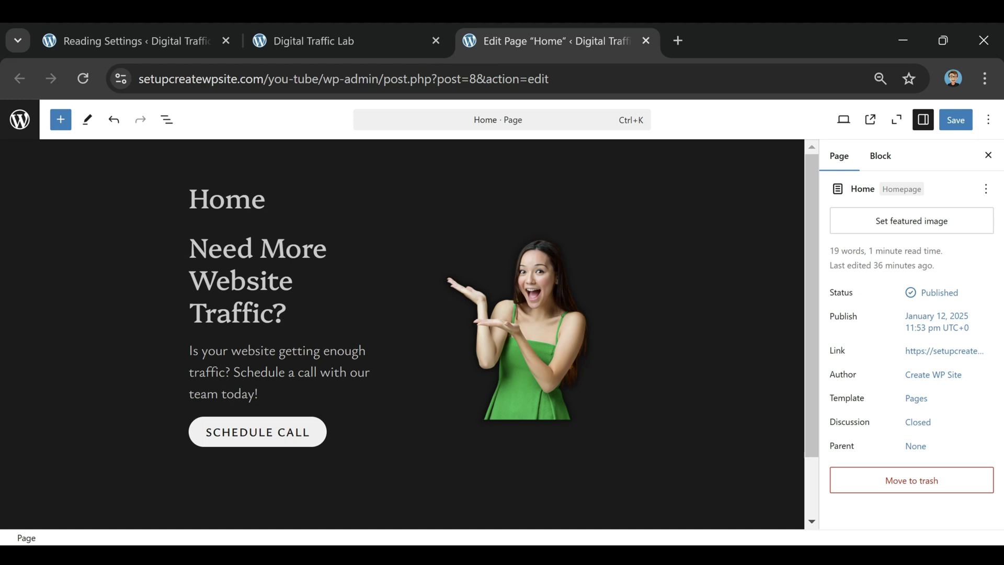
left_click(329, 249)
left_click(320, 432)
- Make the hero Columns block Wide width with middle vertical alignment, and save the page
left_click(360, 445)
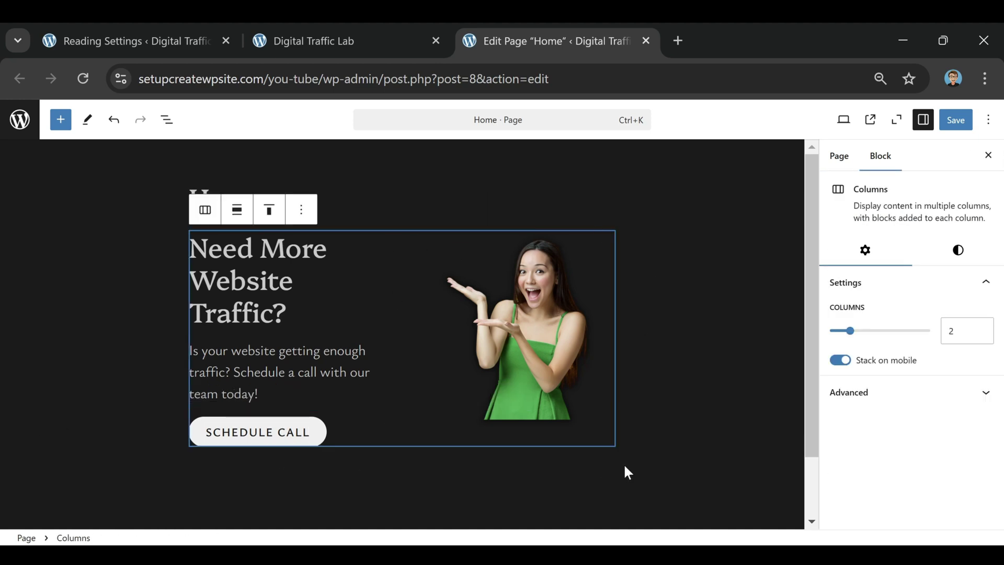
left_click(242, 217)
left_click(286, 291)
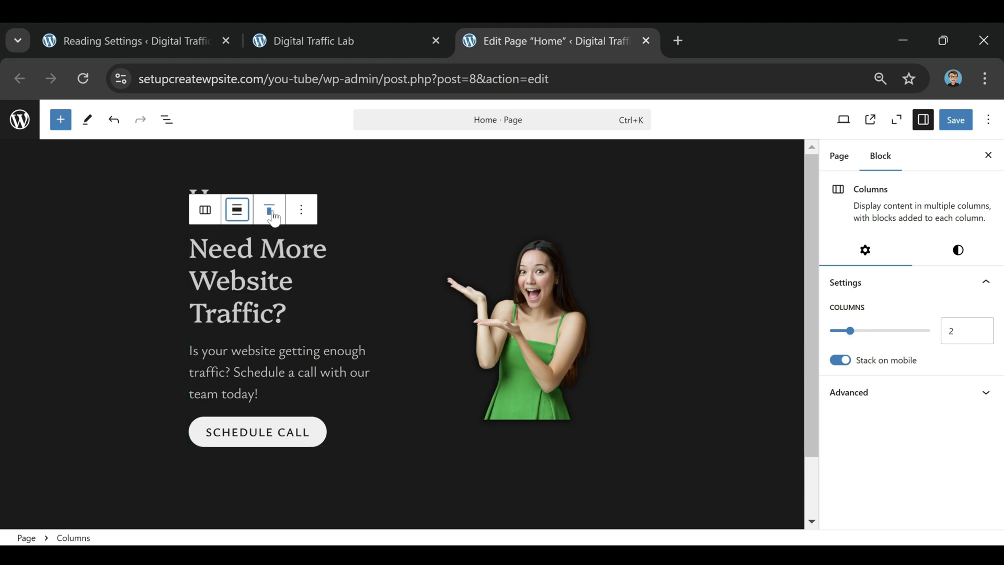
left_click(273, 217)
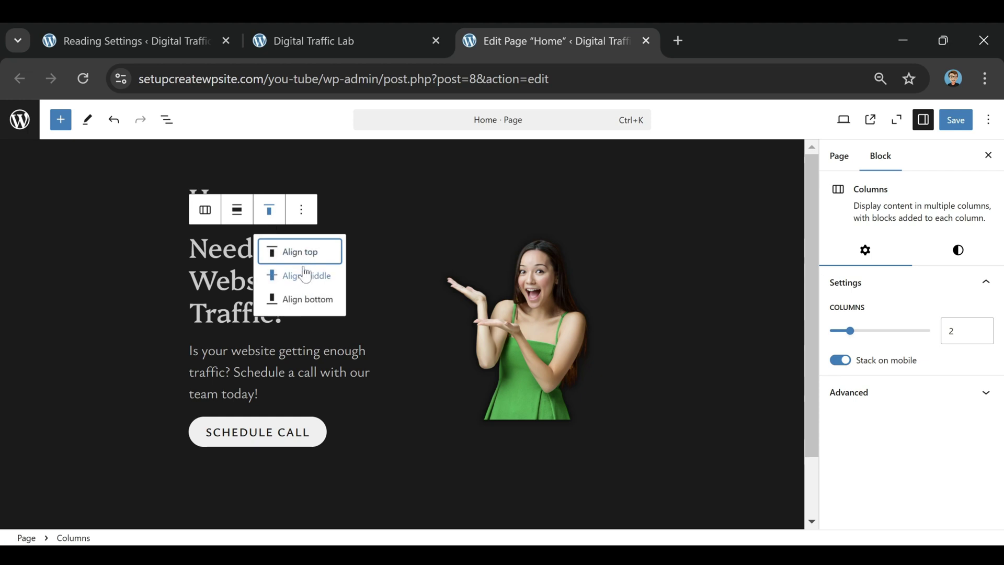
left_click(303, 274)
left_click(730, 276)
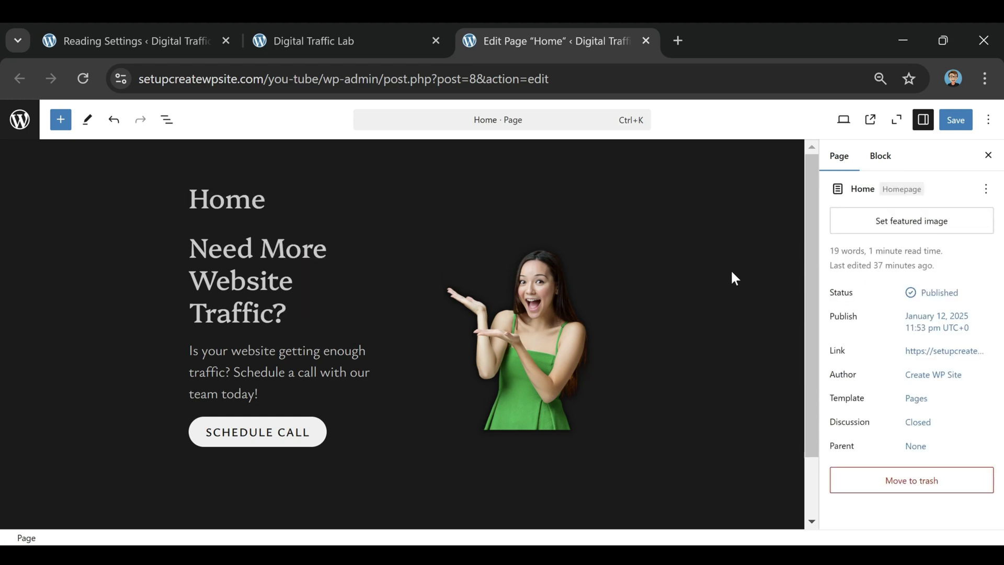
left_click(956, 120)
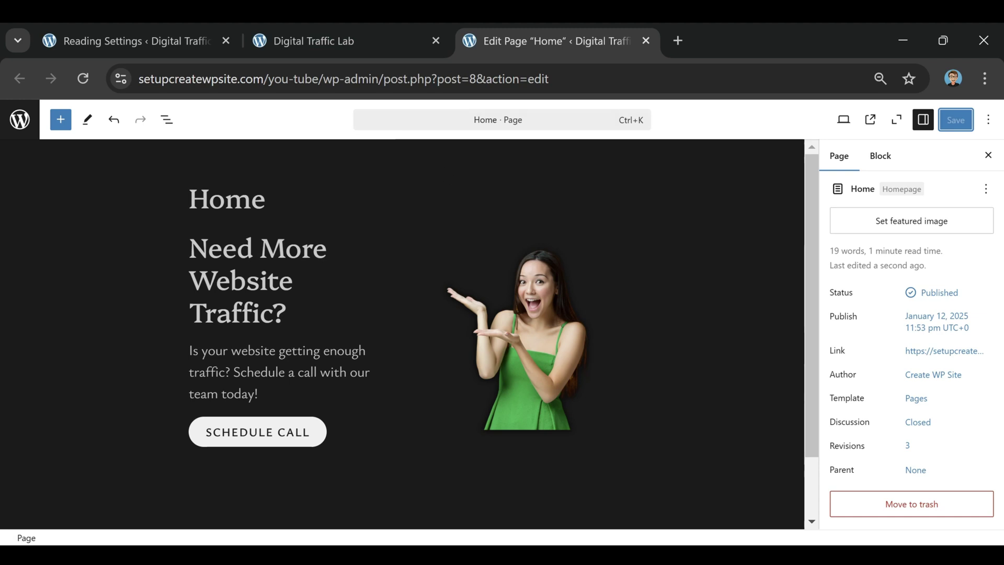
- Reload the live Digital Traffic Lab homepage, review the updated hero, and close the Home editor tab
left_click(336, 38)
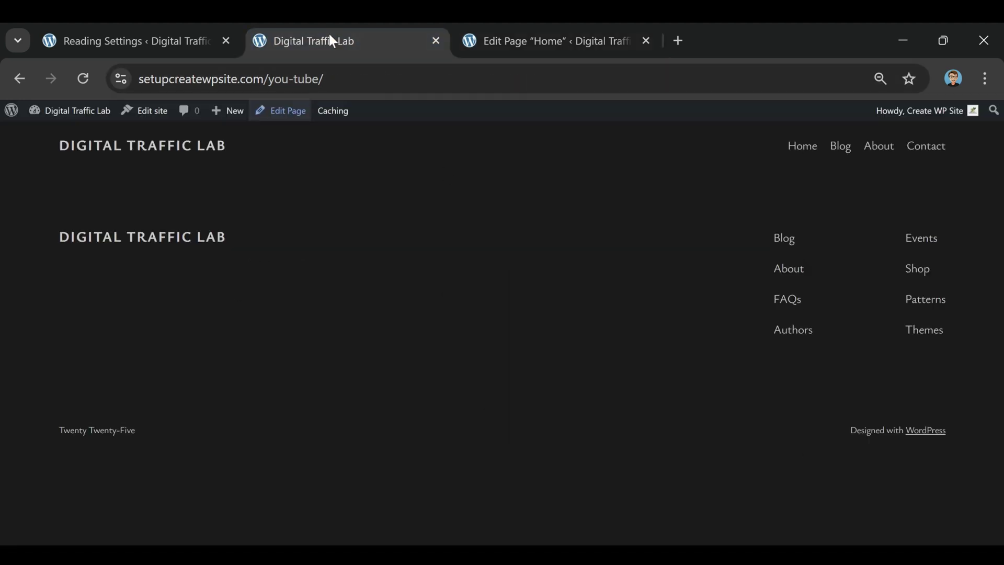
left_click(83, 79)
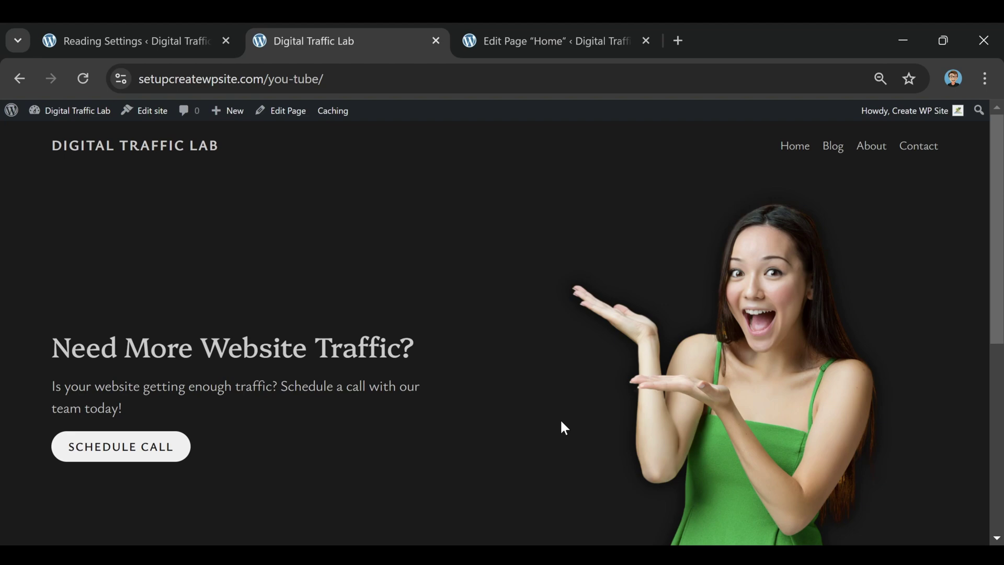
scroll(561, 422, "down", 10)
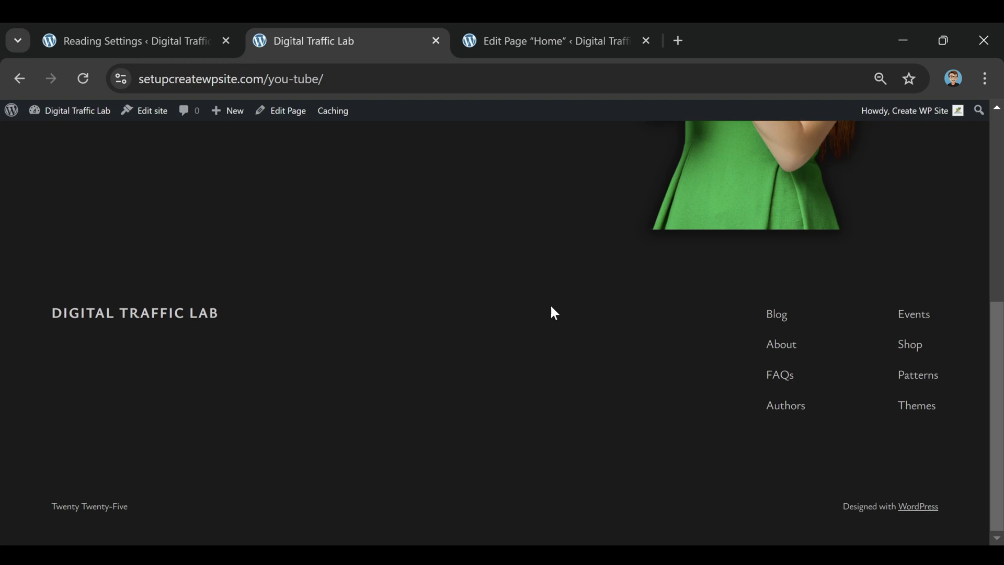
scroll(495, 388, "up", 12)
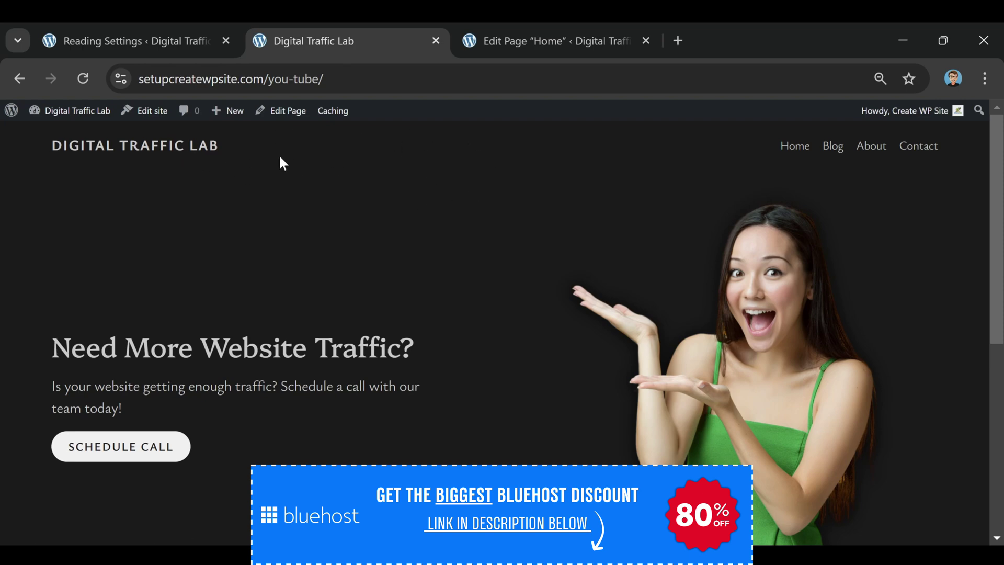
scroll(525, 293, "down", 10)
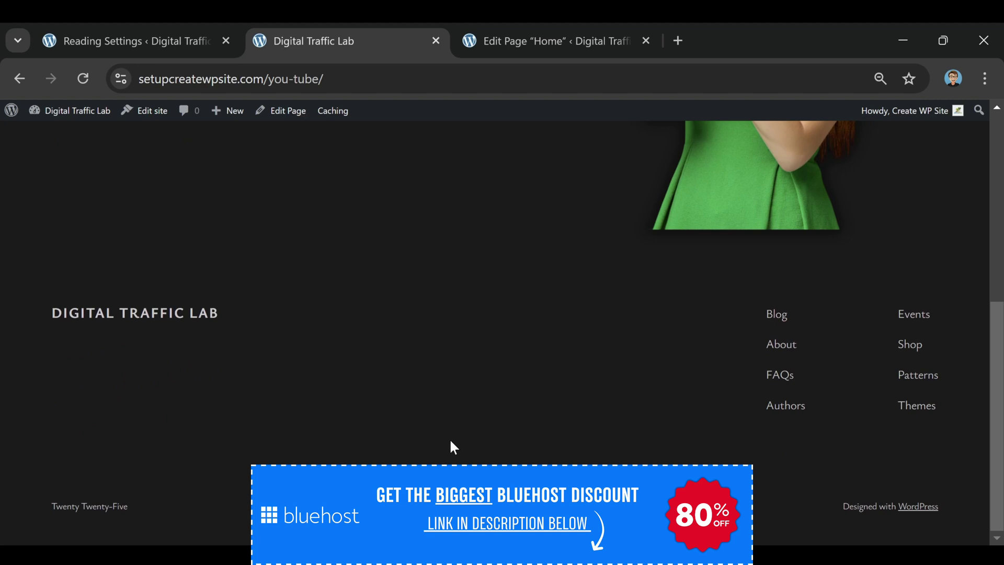
scroll(450, 437, "up", 10)
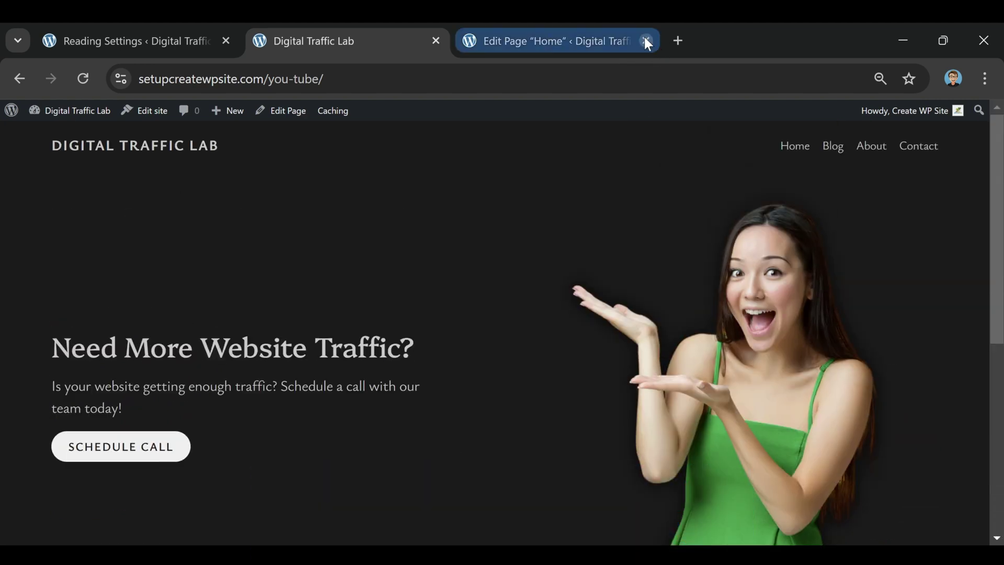
left_click(646, 41)
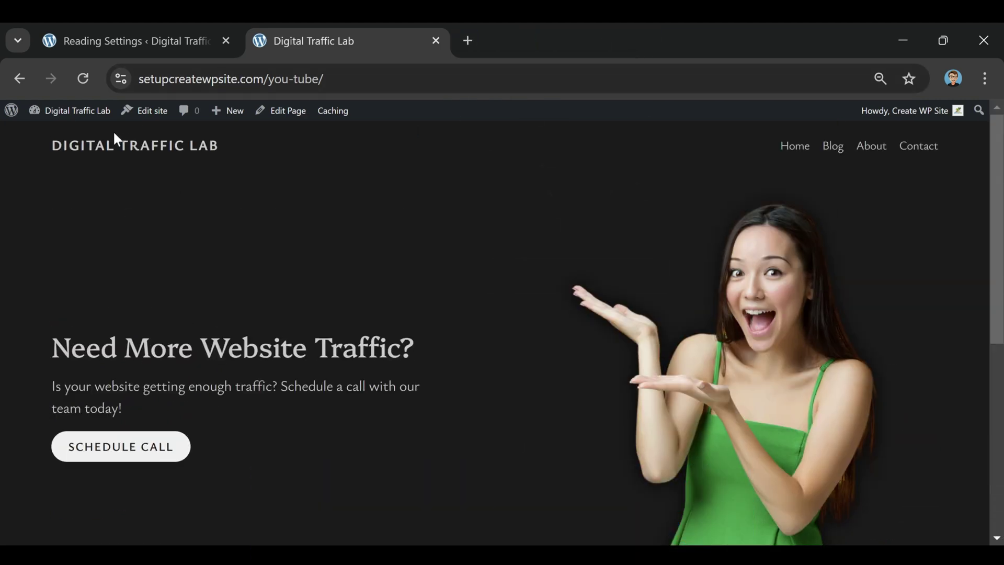
- Open Edit site in a new tab and switch to the Site Editor
right_click(148, 116)
left_click(196, 135)
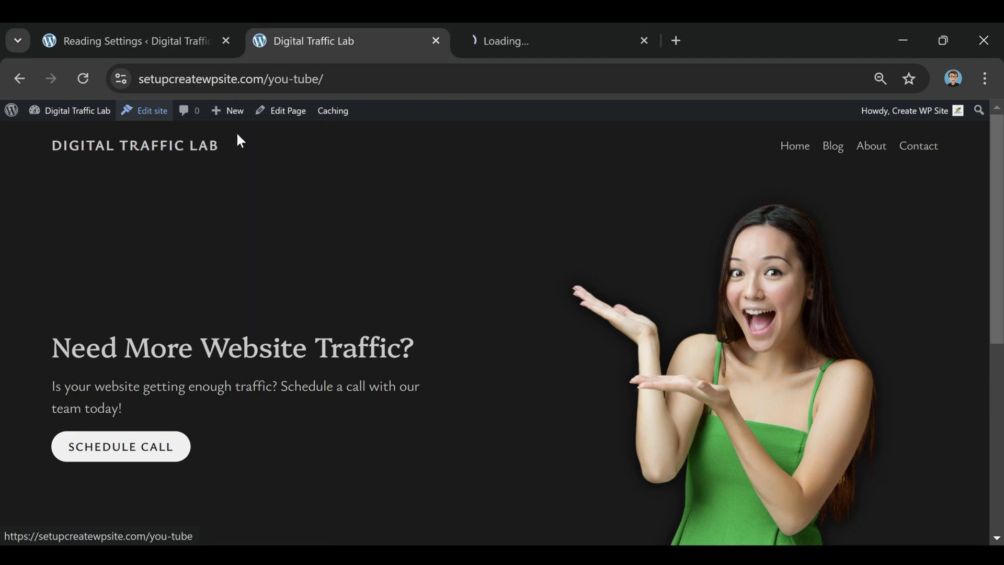
left_click(549, 40)
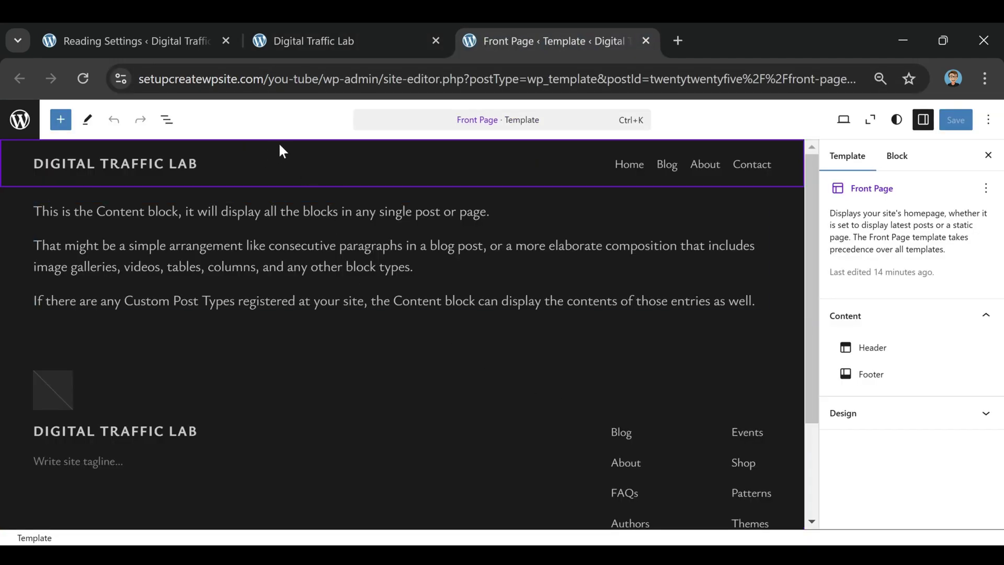
- Select the outer header Row in the Front Page template
left_click(284, 152)
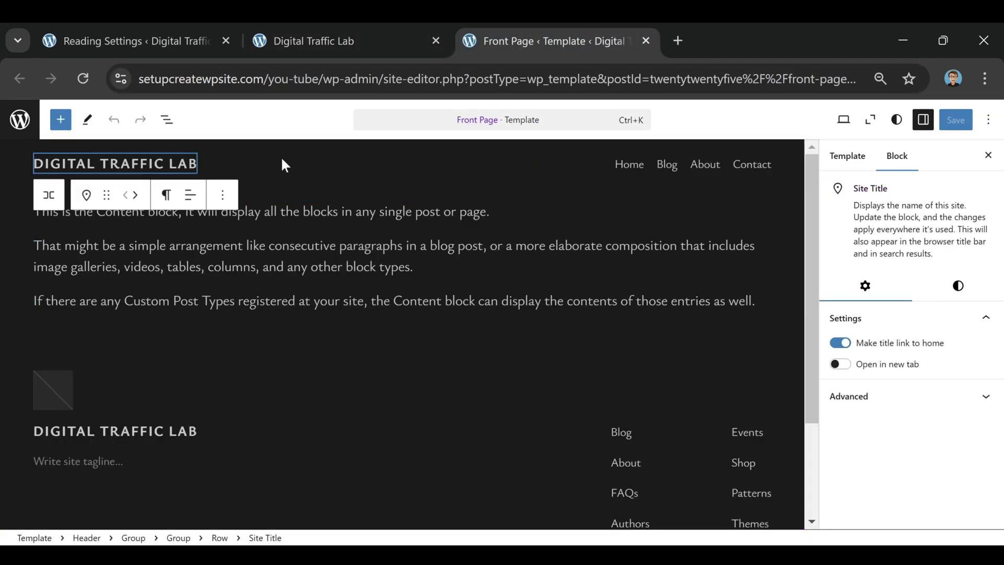
left_click(297, 376)
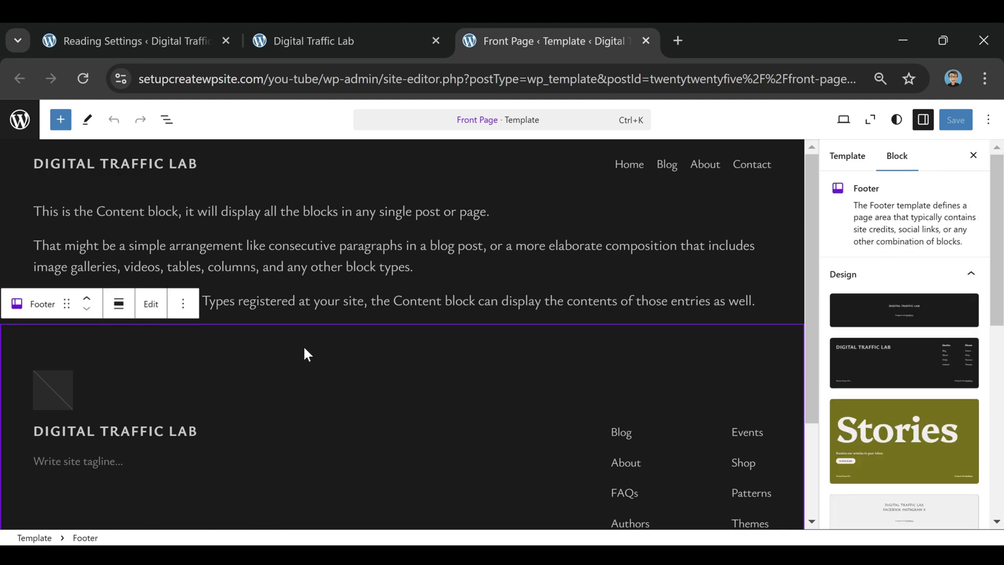
left_click(294, 163)
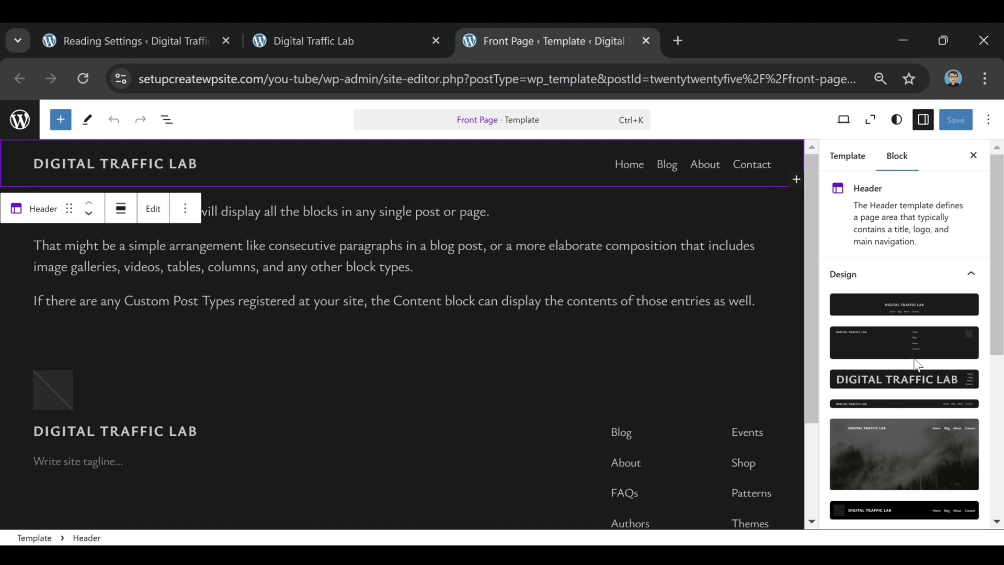
left_click(858, 163)
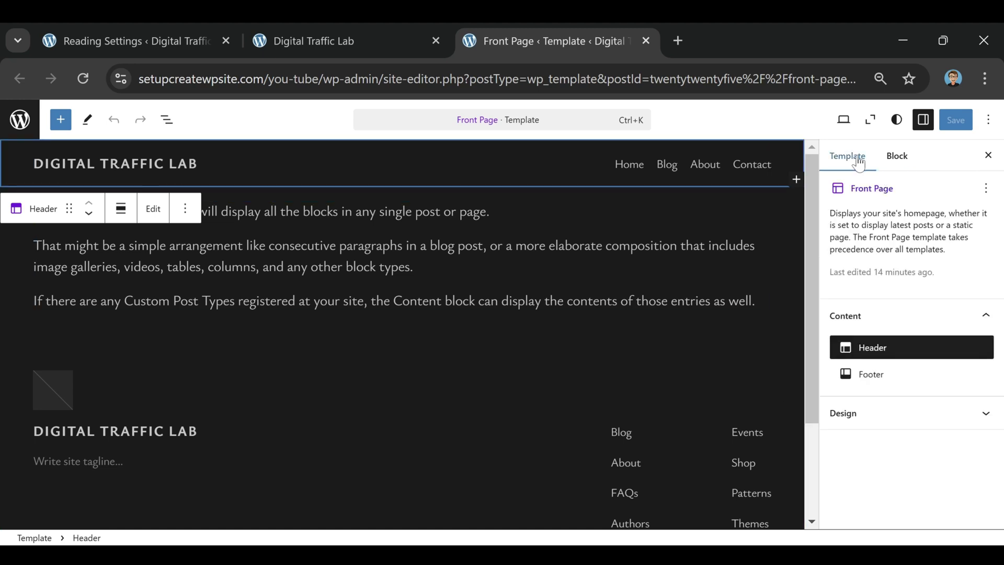
left_click(389, 170)
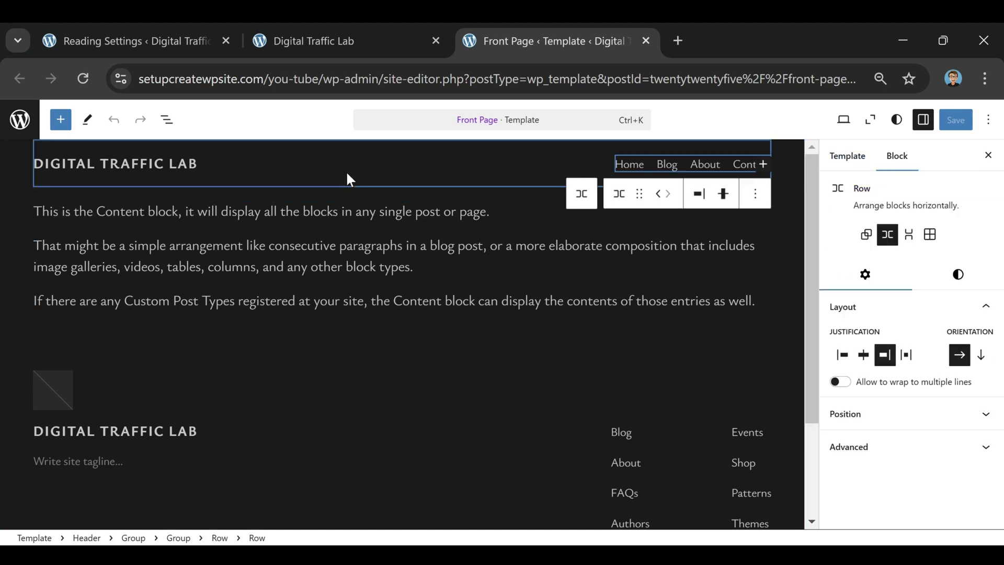
left_click(350, 170)
left_click(375, 176)
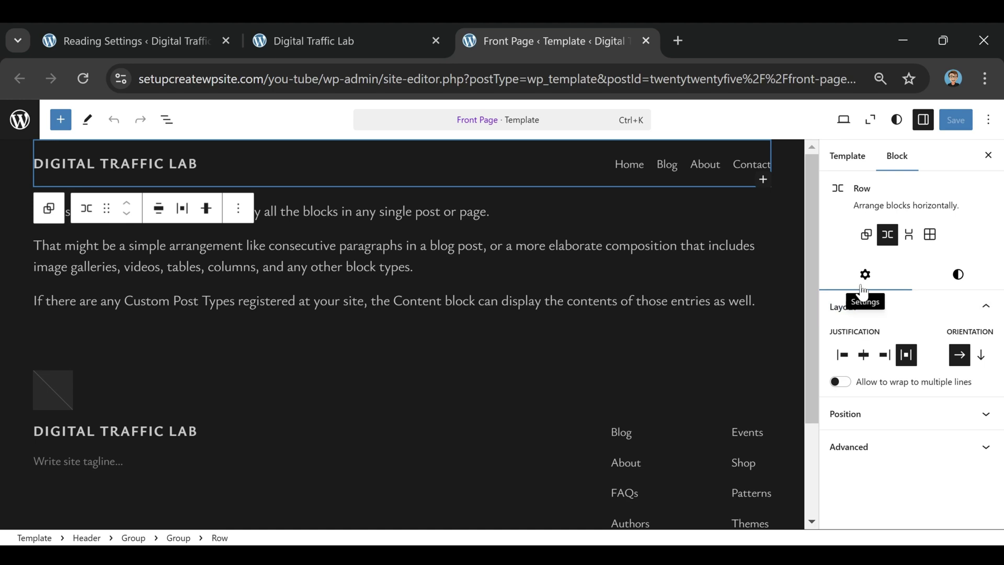
- Preview Styles 1 through 5 on the header row, then revert it to Default
left_click(957, 277)
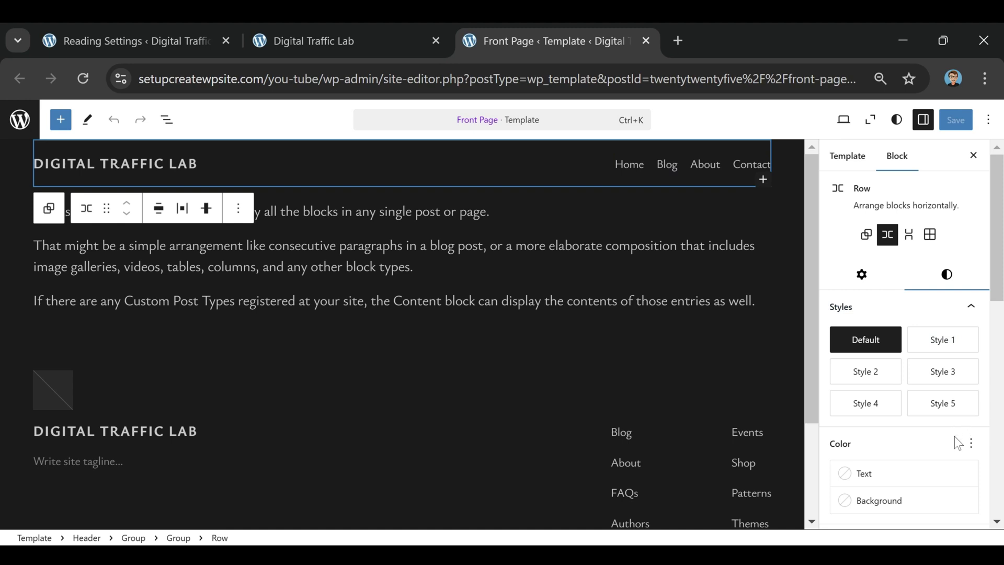
left_click(946, 350)
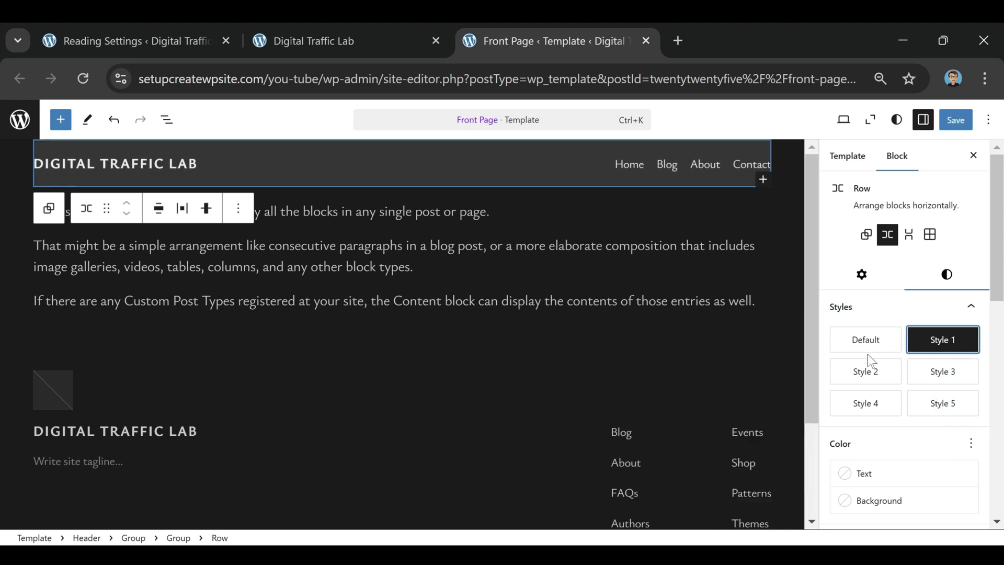
left_click(866, 372)
left_click(936, 372)
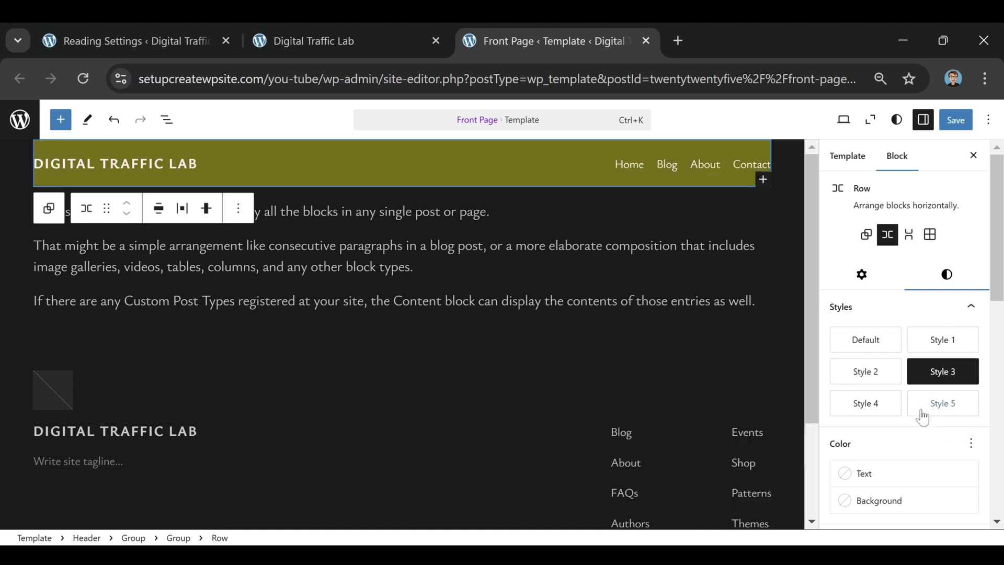
left_click(924, 415)
left_click(866, 406)
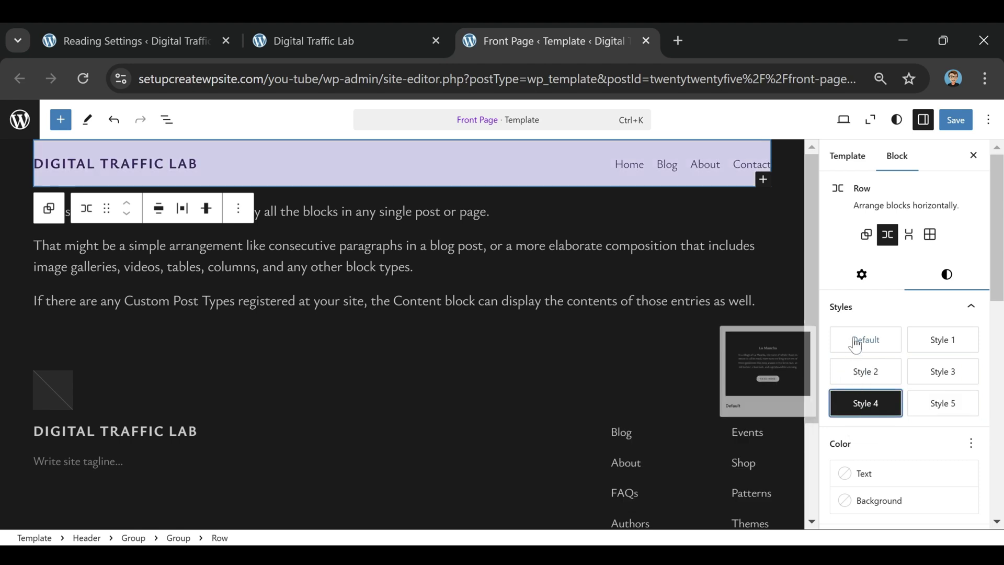
left_click(871, 342)
- Scroll the block sidebar down to the header row's Dimensions settings
scroll(887, 340, "down", 5)
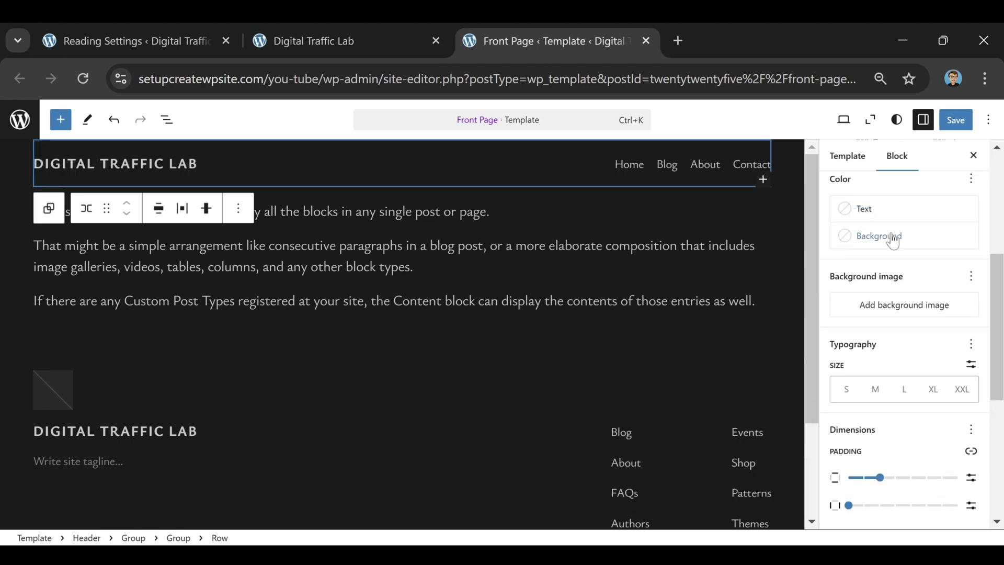
scroll(921, 247, "down", 2)
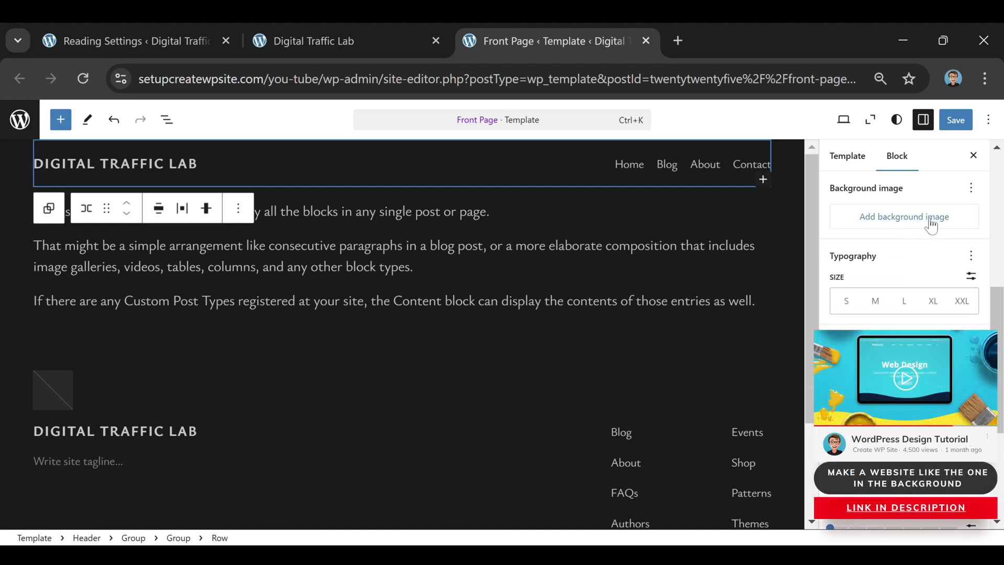
scroll(923, 226, "down", 4)
scroll(896, 280, "up", 2)
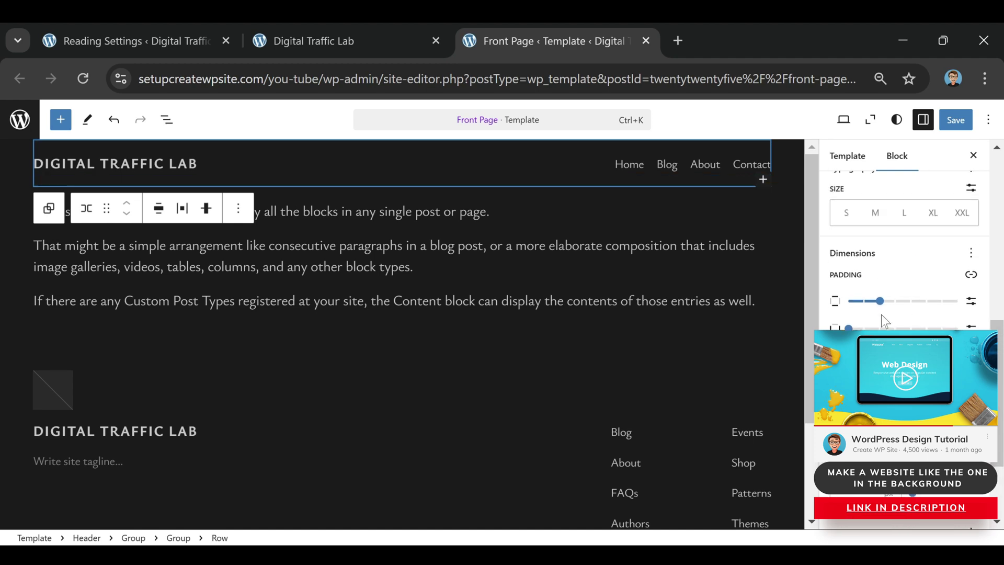
- Set the header row's vertical padding to Small and its side padding to XX-Large
left_click_drag(880, 301, 922, 302)
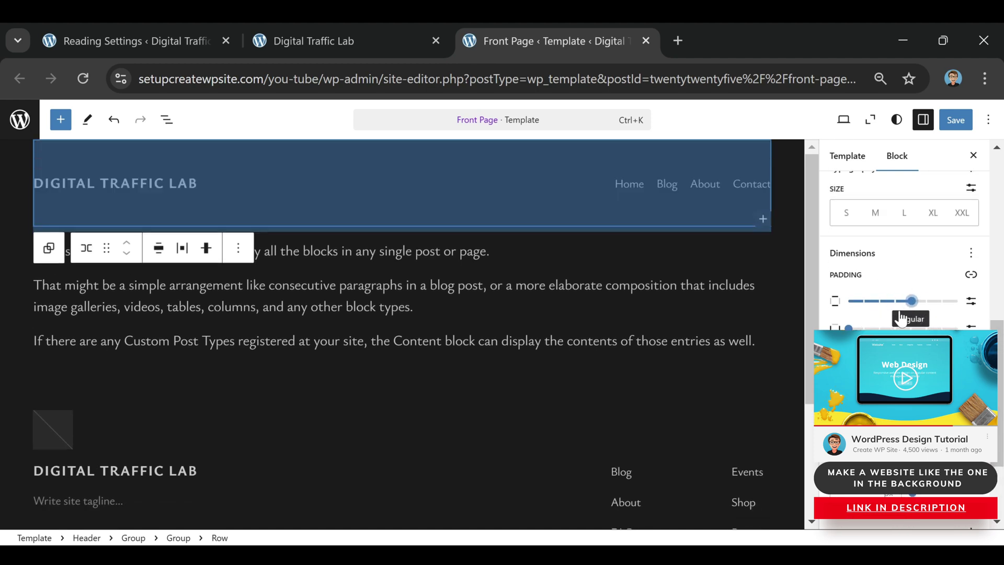
left_click(900, 314)
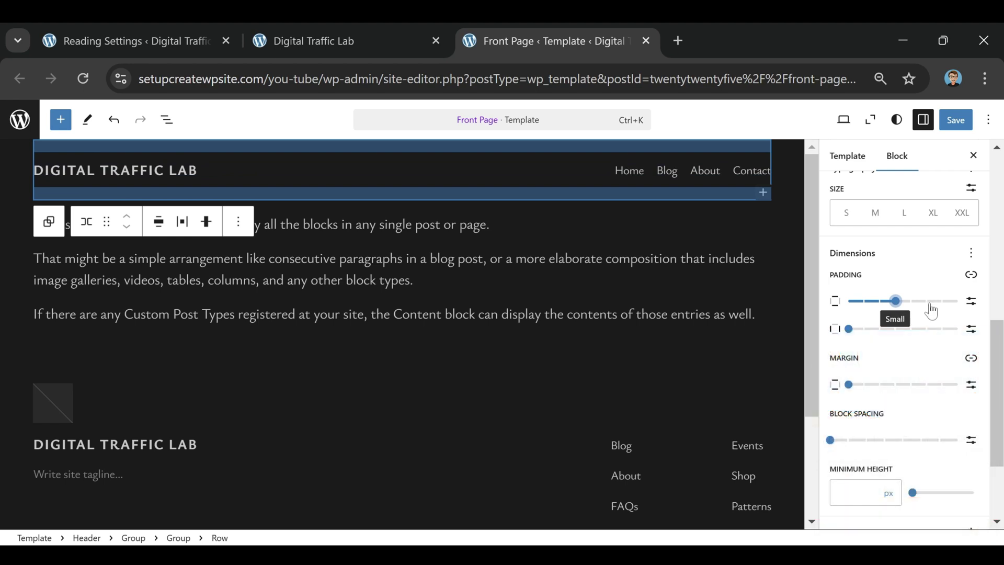
left_click(882, 313)
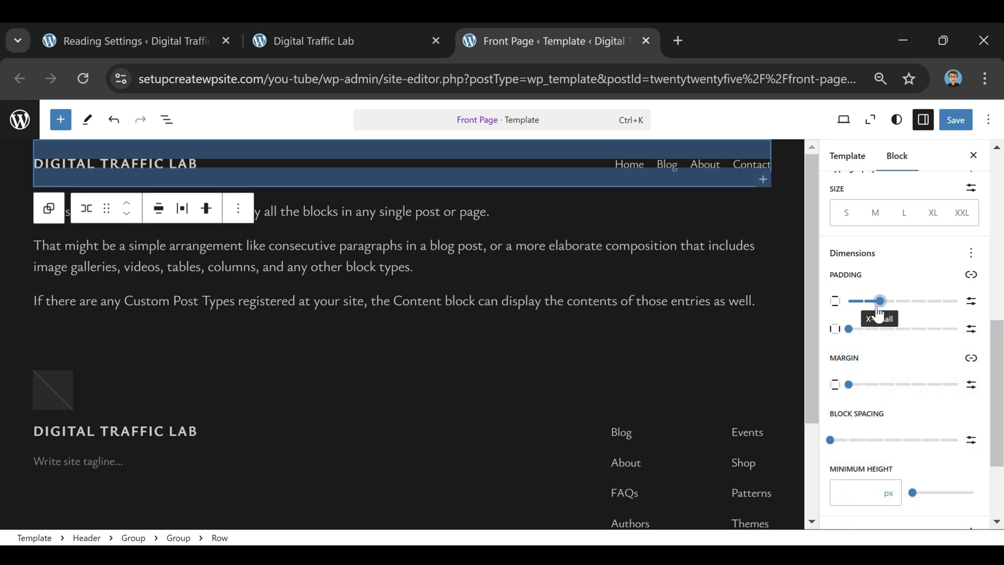
left_click(895, 309)
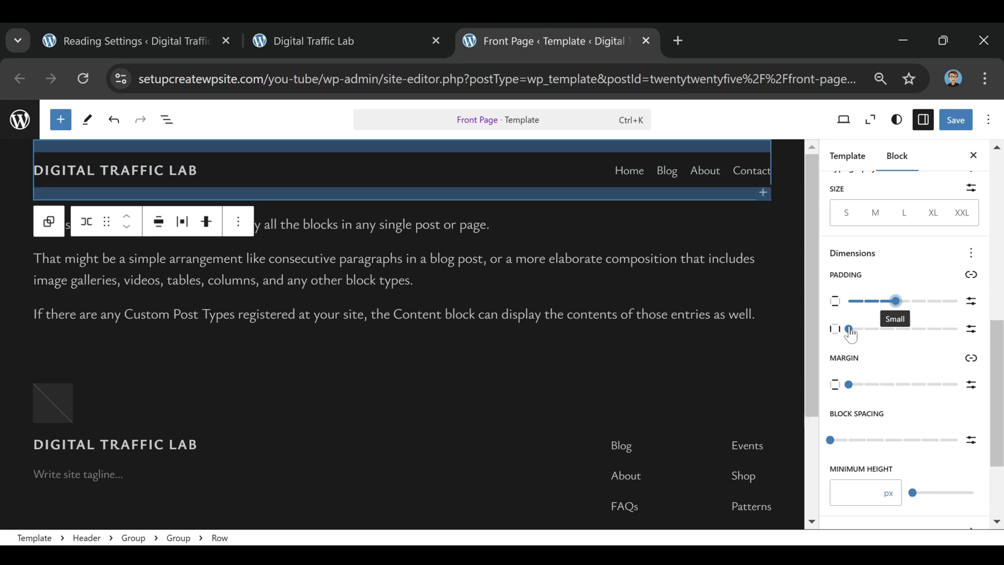
left_click_drag(850, 335, 971, 343)
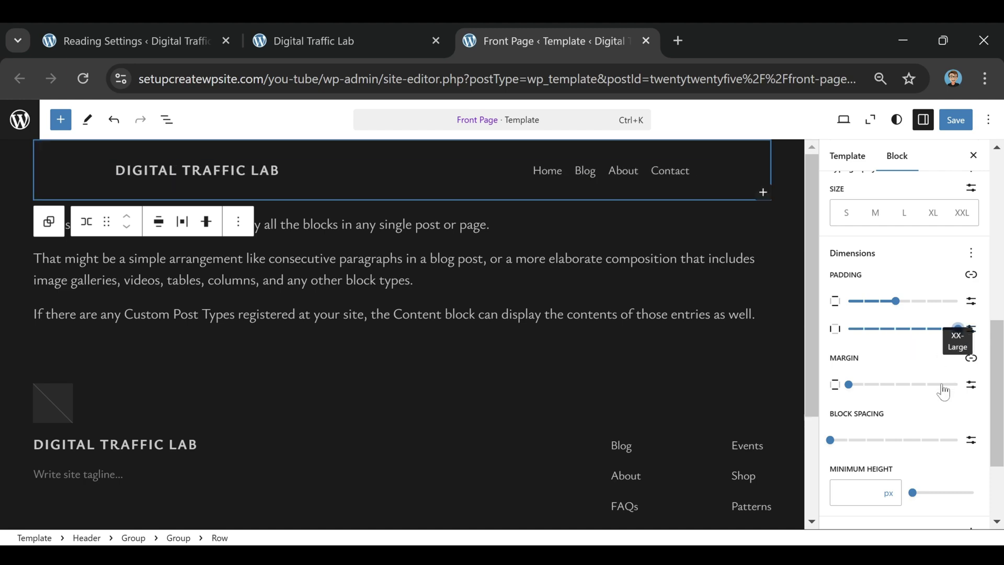